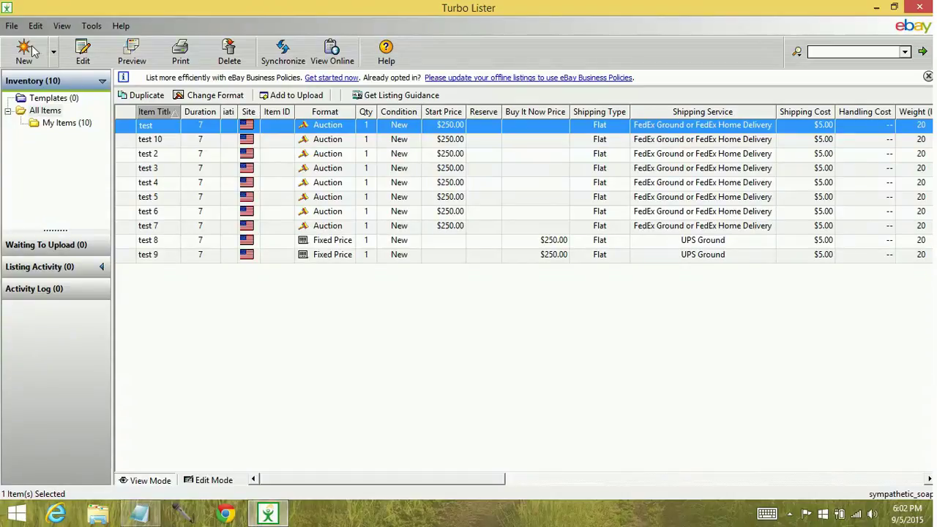
Start a new template from the New menu, try saving it blank, then cancel it
click(54, 54)
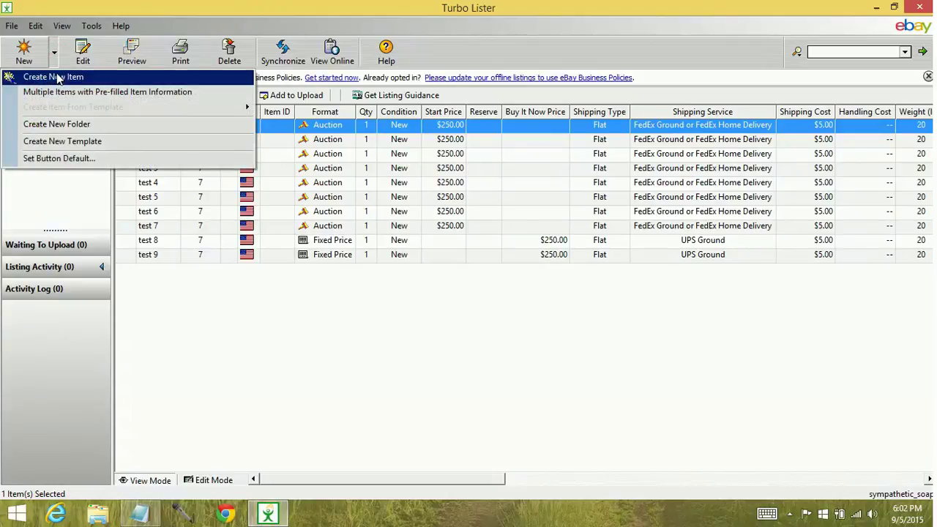
click(61, 141)
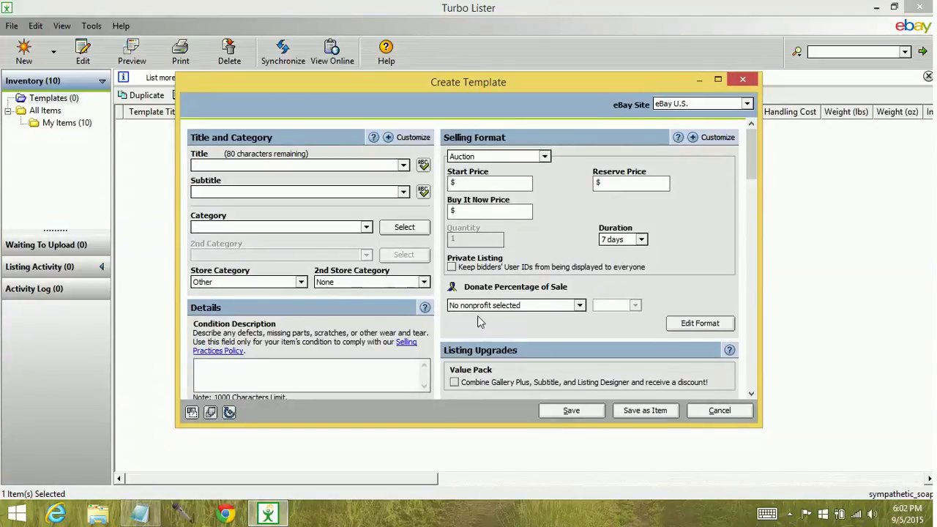
click(578, 413)
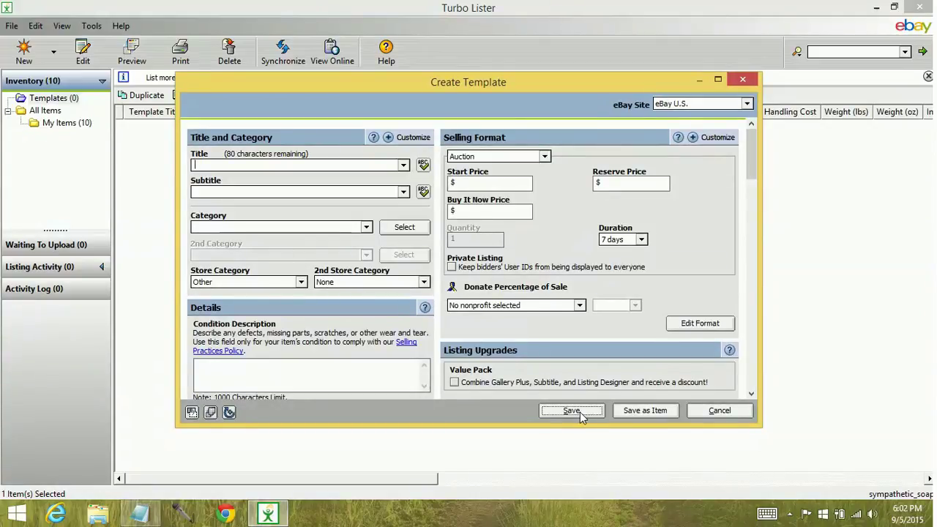
click(703, 411)
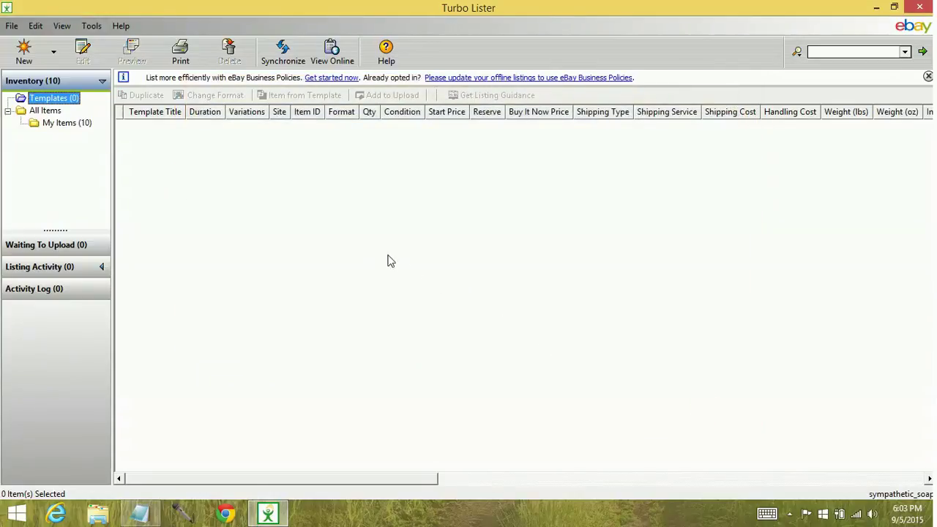
Open a blank template again through File > New > Template and close it unsaved
click(15, 27)
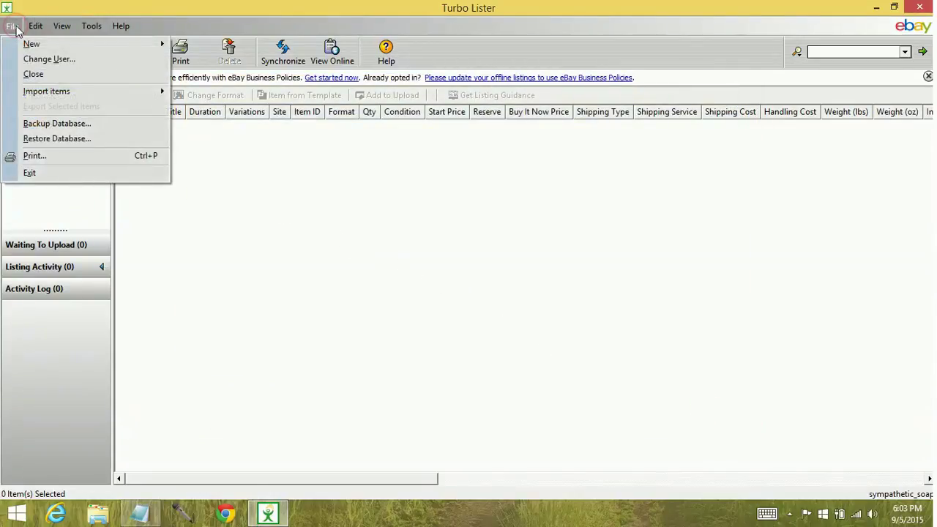
mouse_move(35, 46)
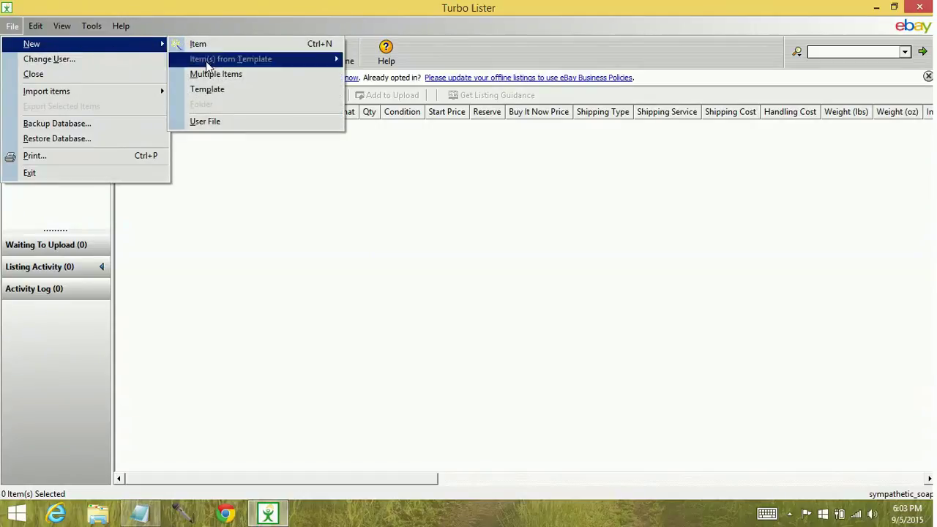
click(215, 94)
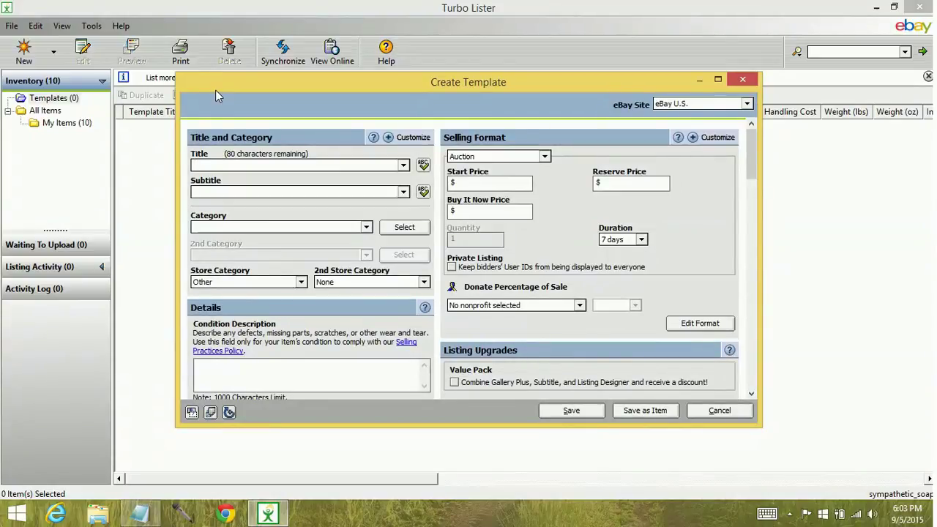
click(741, 80)
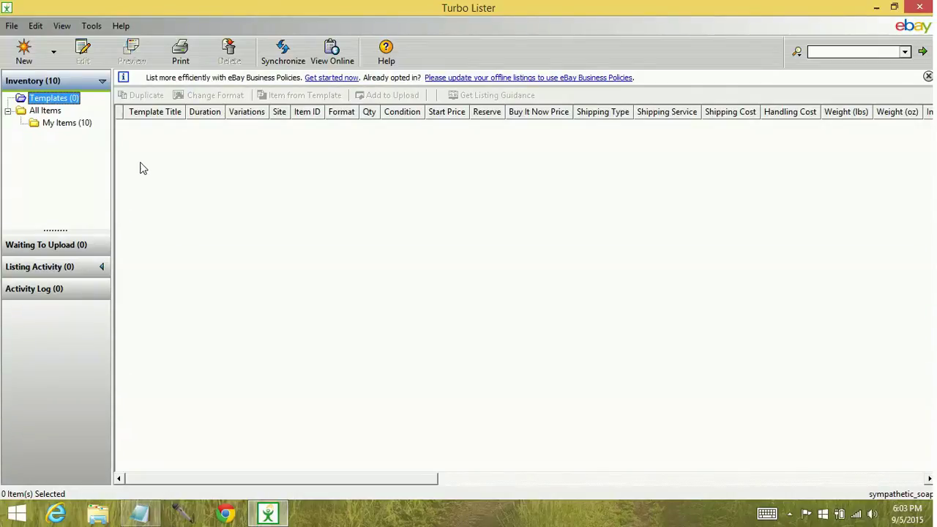
Show the ten My Items listings and open the 'test' listing, scrolling down to its stroller photo
click(76, 126)
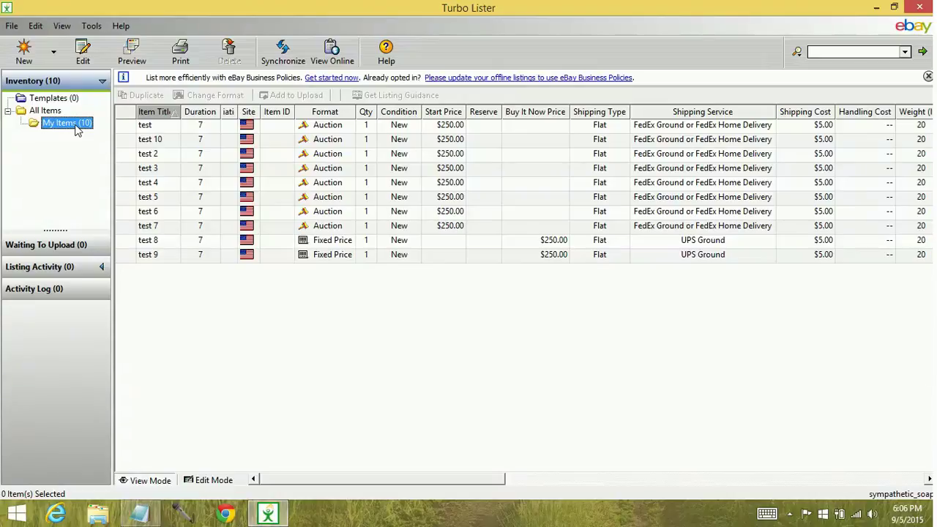
click(149, 127)
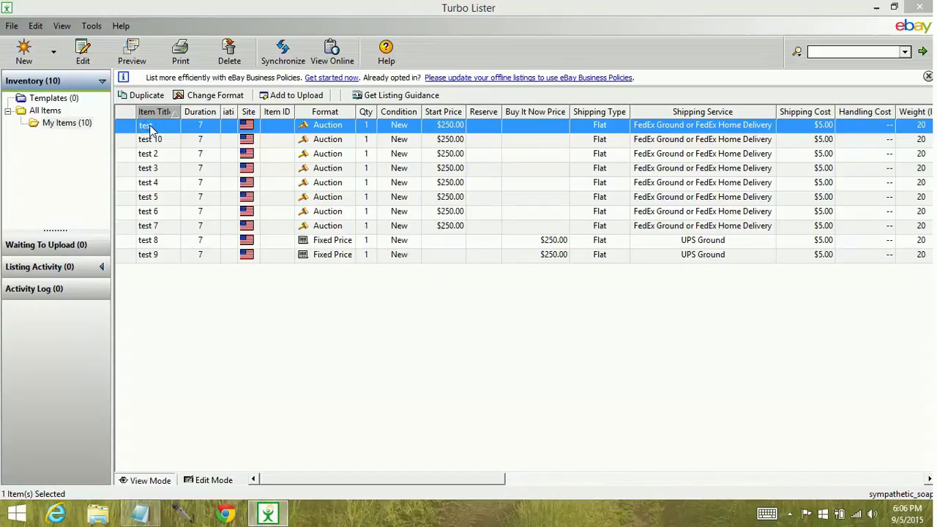
double_click(149, 128)
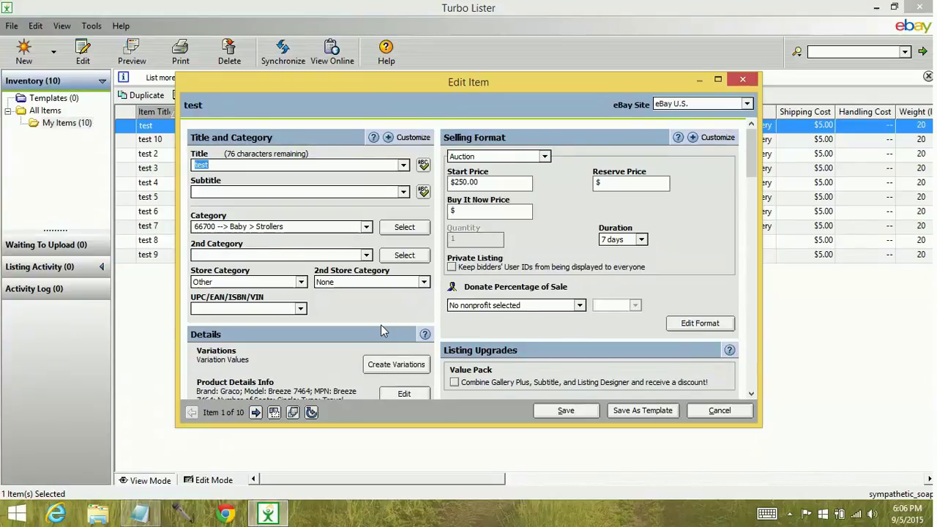
scroll(381, 329, down, 3)
scroll(381, 324, down, 6)
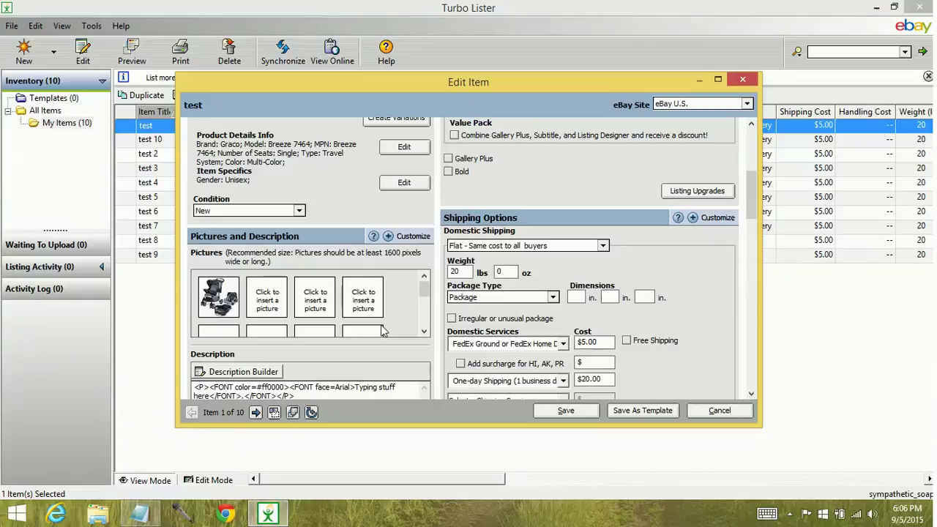
mouse_move(222, 296)
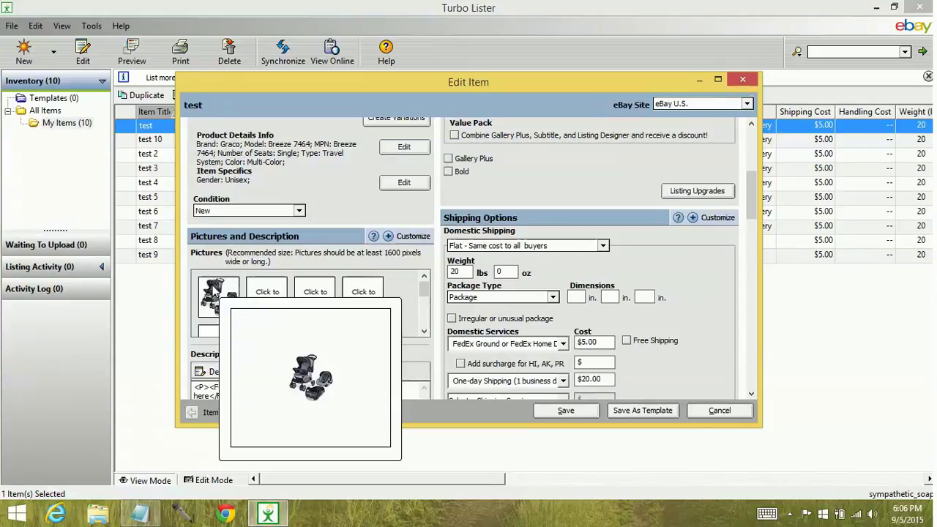
Cancel the listing and start a template titled 'test template' in Everything Else > Test Auctions > eBay Use Only
click(710, 411)
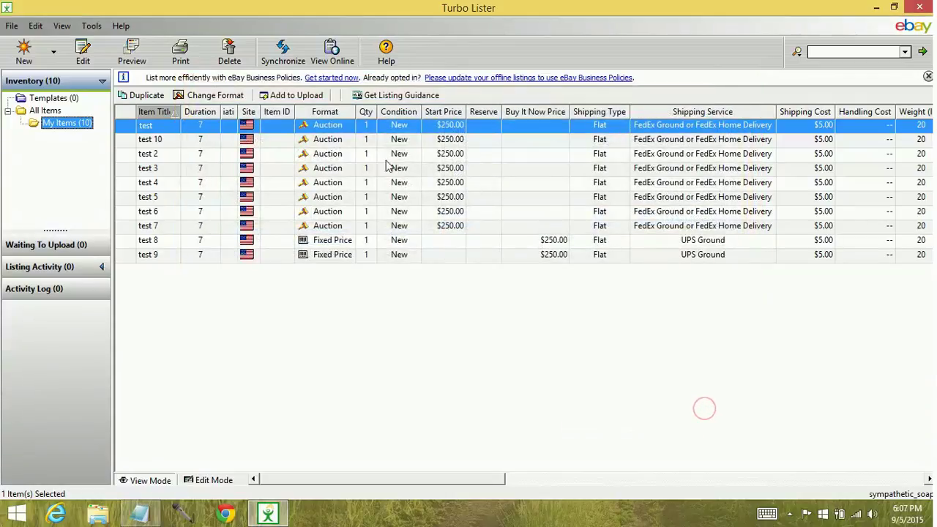
click(53, 48)
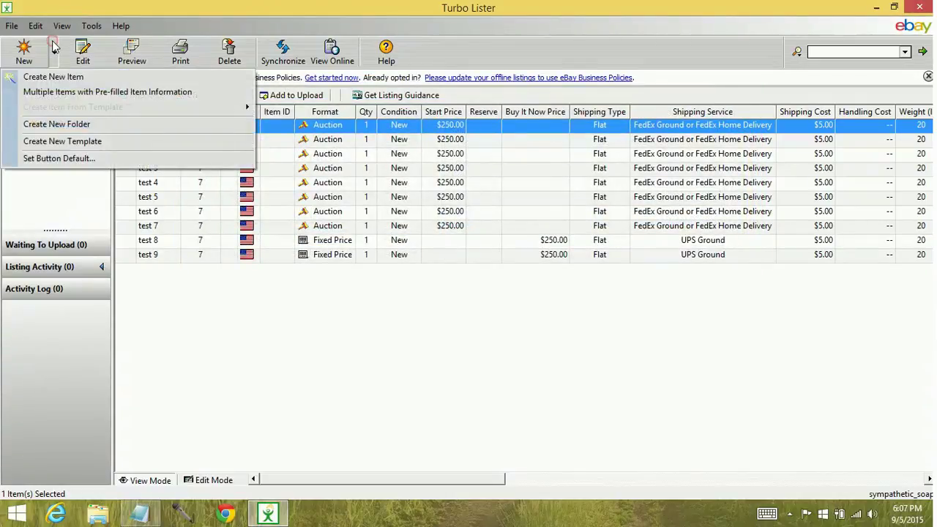
click(68, 143)
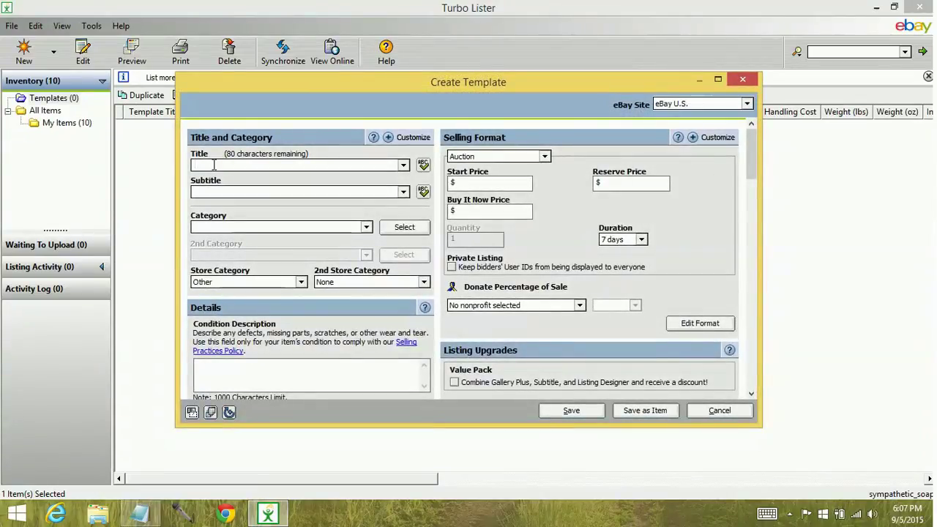
text(test template)
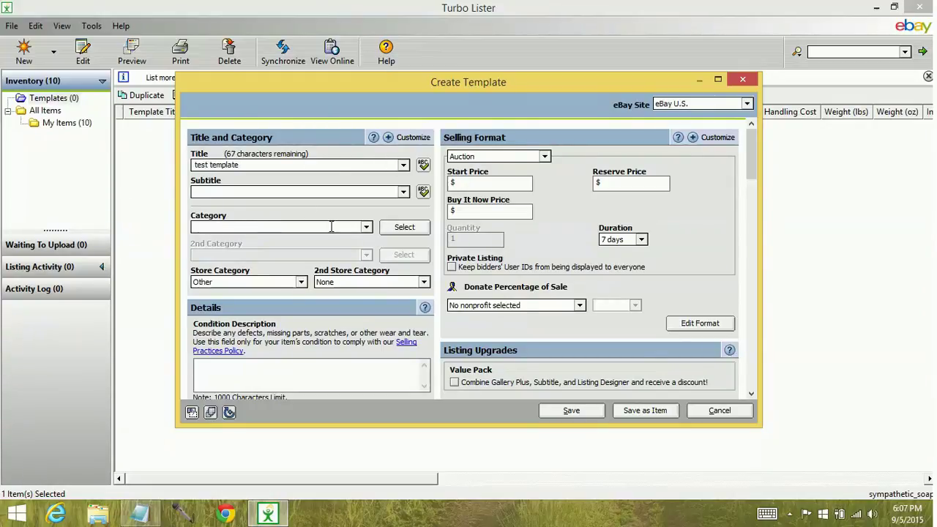
click(367, 229)
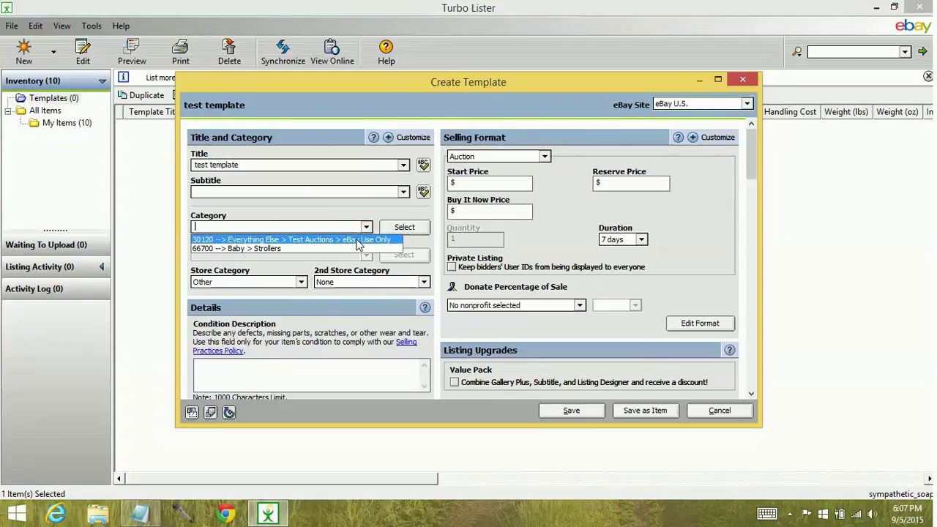
click(359, 240)
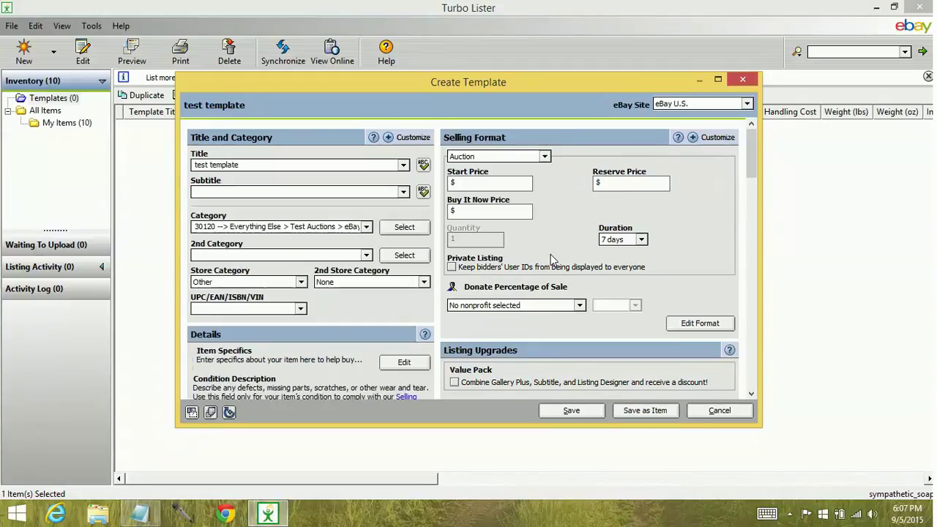
Enter 'generic info' as the template's description
scroll(553, 259, down, 5)
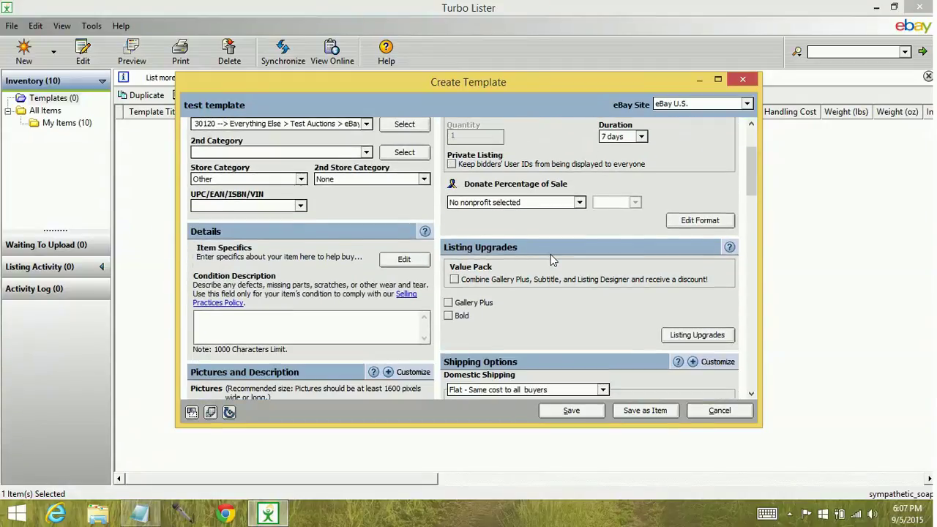
scroll(553, 259, down, 1)
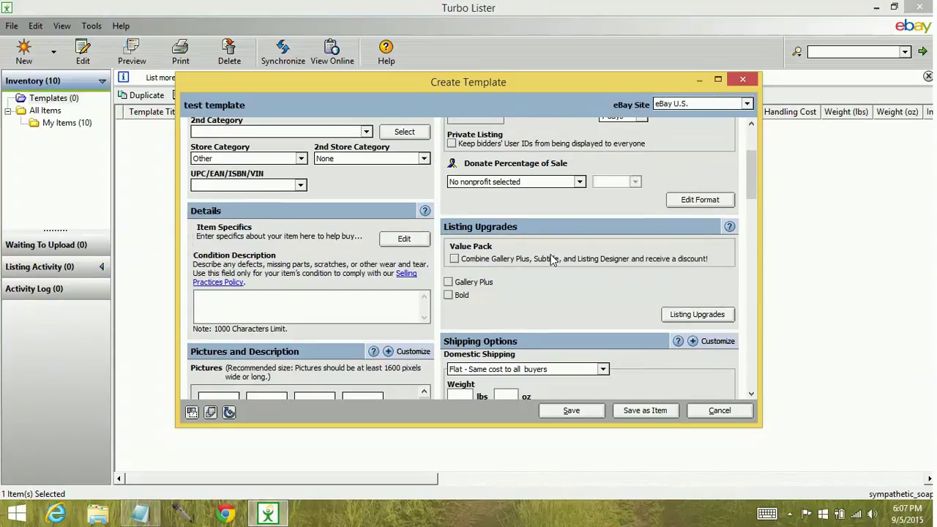
scroll(552, 260, down, 9)
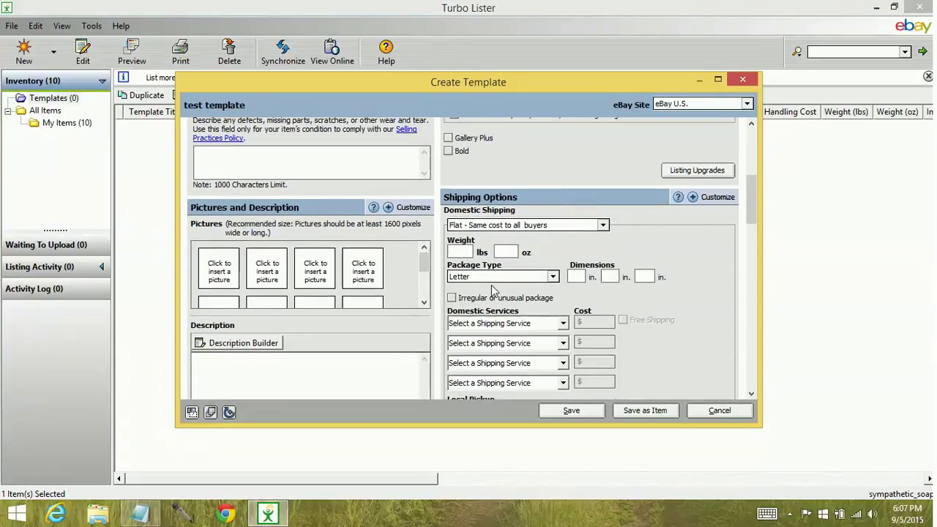
click(304, 367)
text(gener)
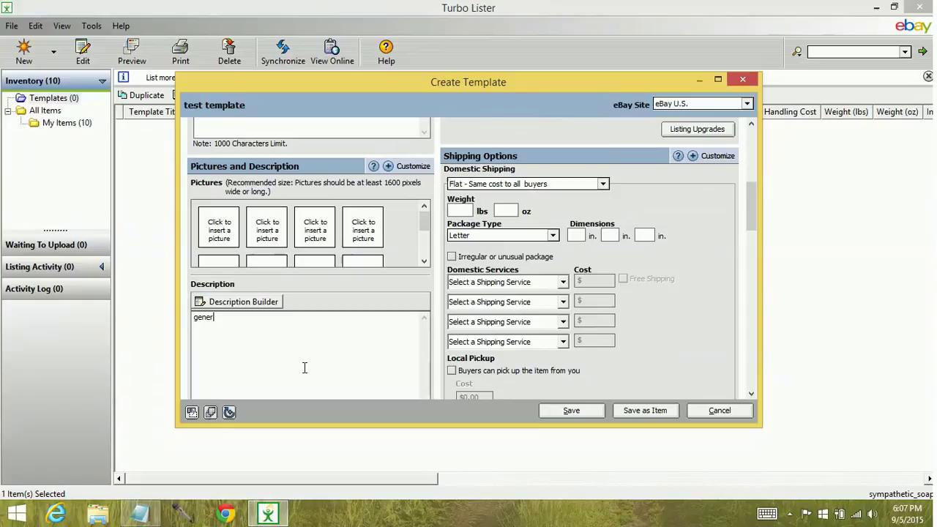
text(ic info)
Save 'test template', then save it again in Edit Template to close the editor
click(570, 410)
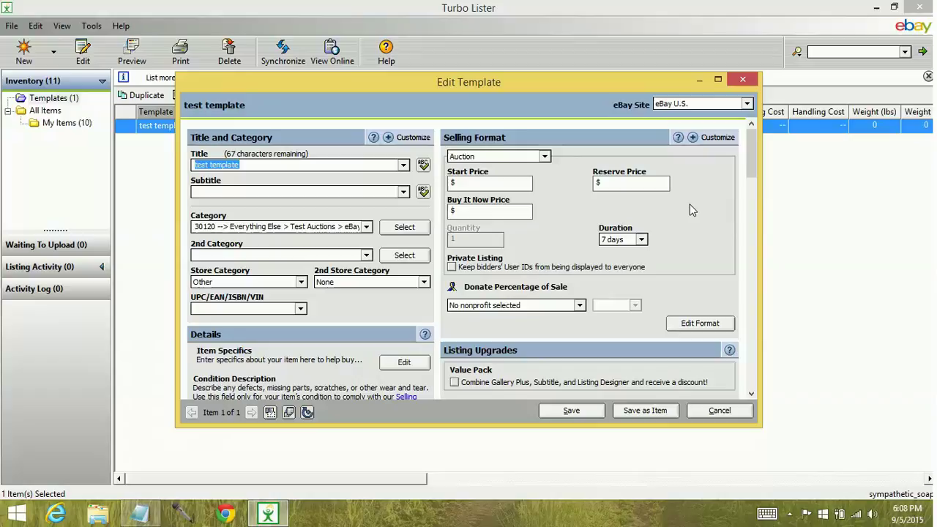
mouse_move(750, 140)
mouse_down()
mouse_move(757, 195)
mouse_move(765, 134)
mouse_up()
click(574, 412)
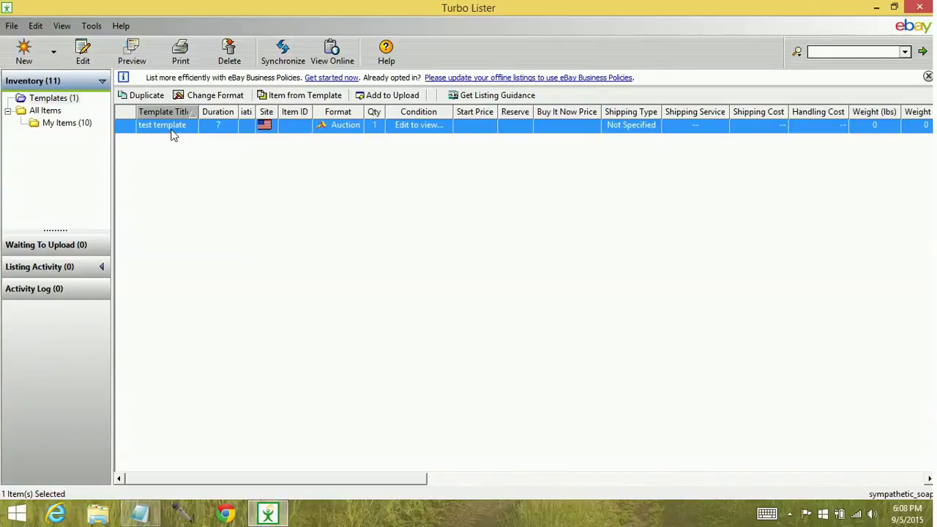
Create a new item from 'test template' and file it in the My Items folder
click(279, 103)
click(53, 49)
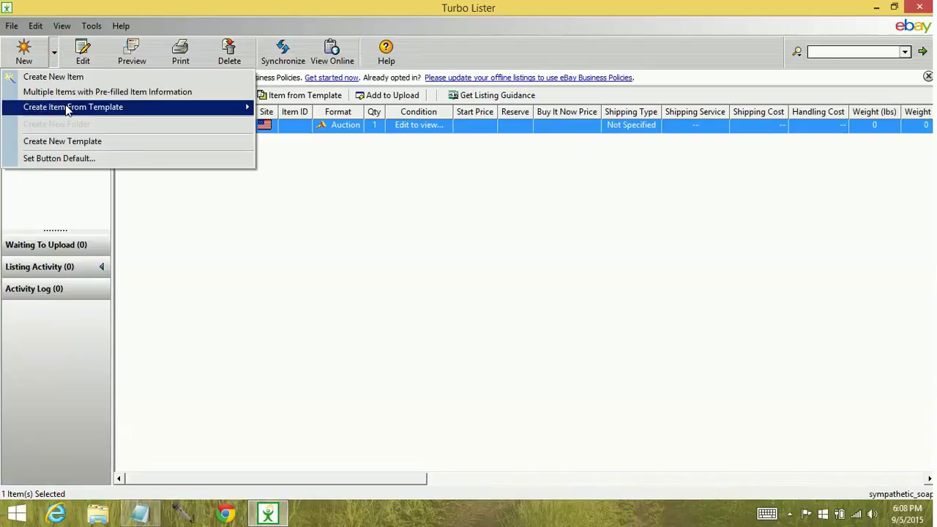
mouse_move(76, 108)
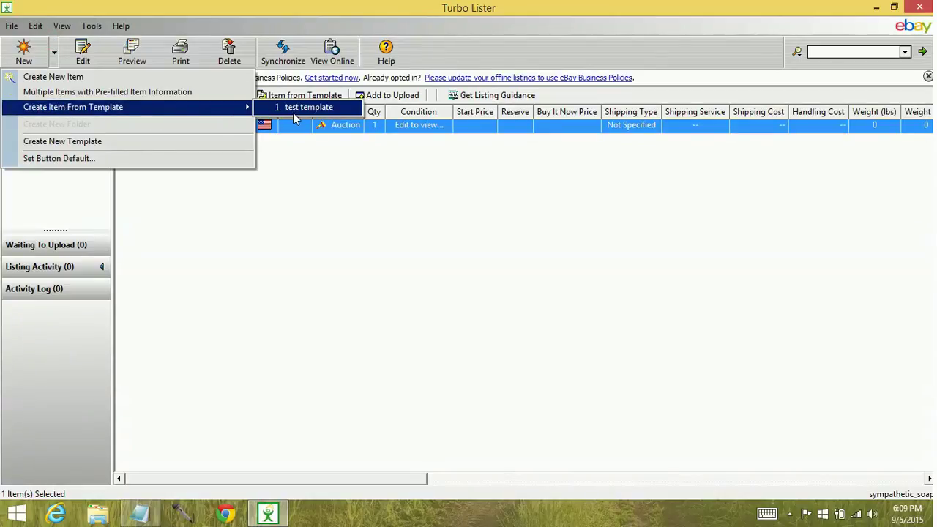
click(295, 114)
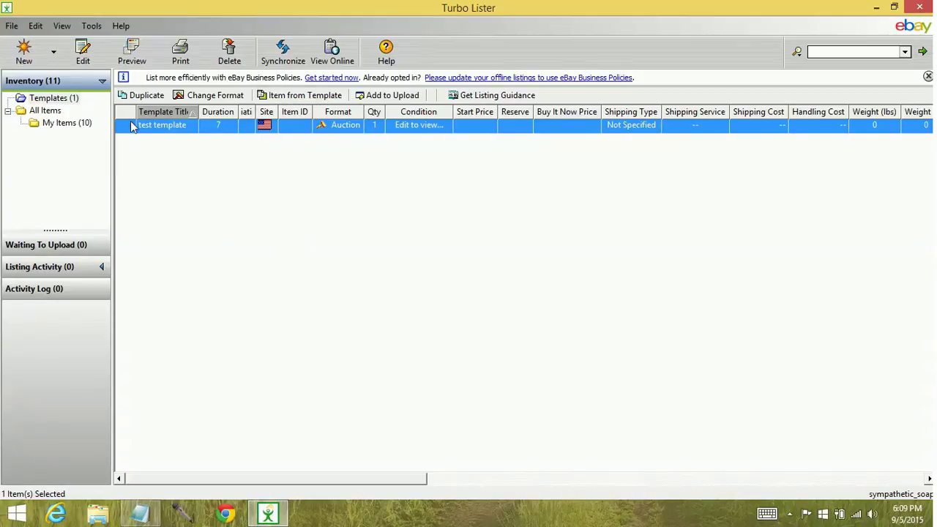
click(313, 99)
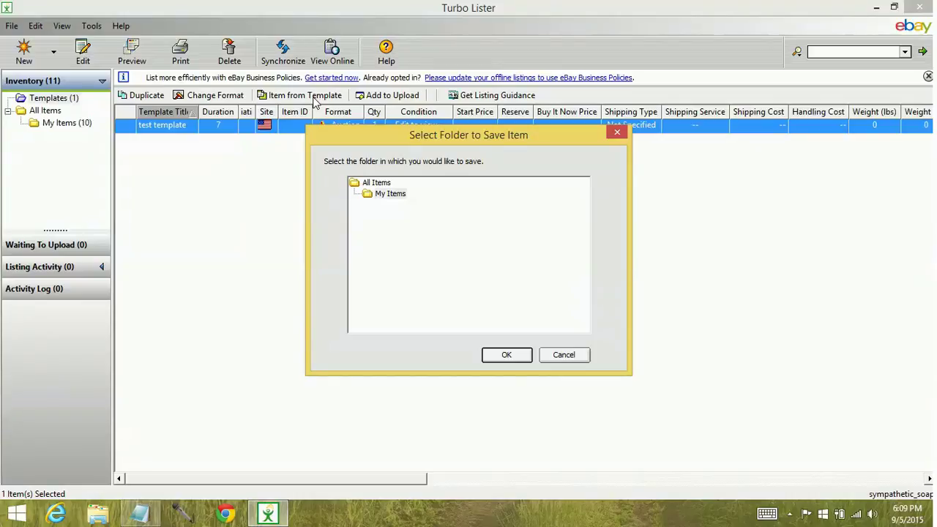
click(388, 194)
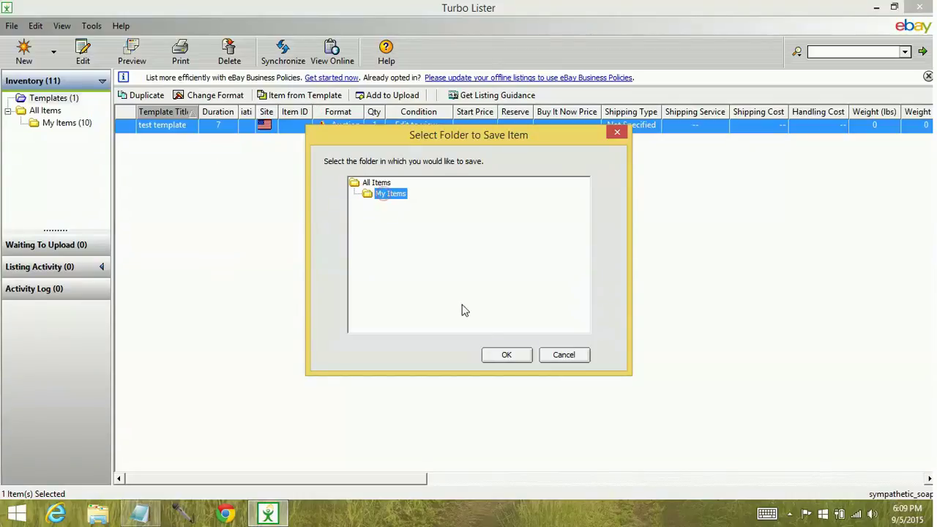
click(504, 355)
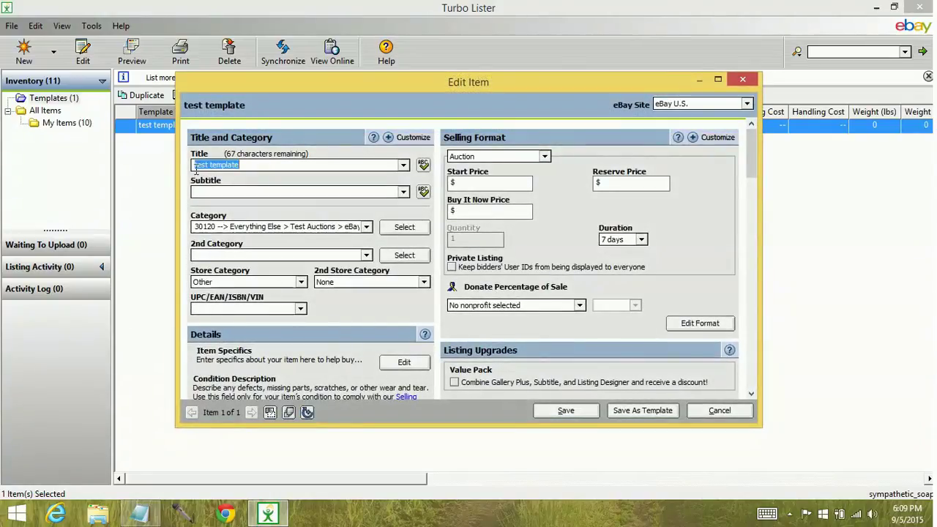
Scroll through the new item to check its copied title, Test Auctions category and 'generic info' description
scroll(296, 300, down, 5)
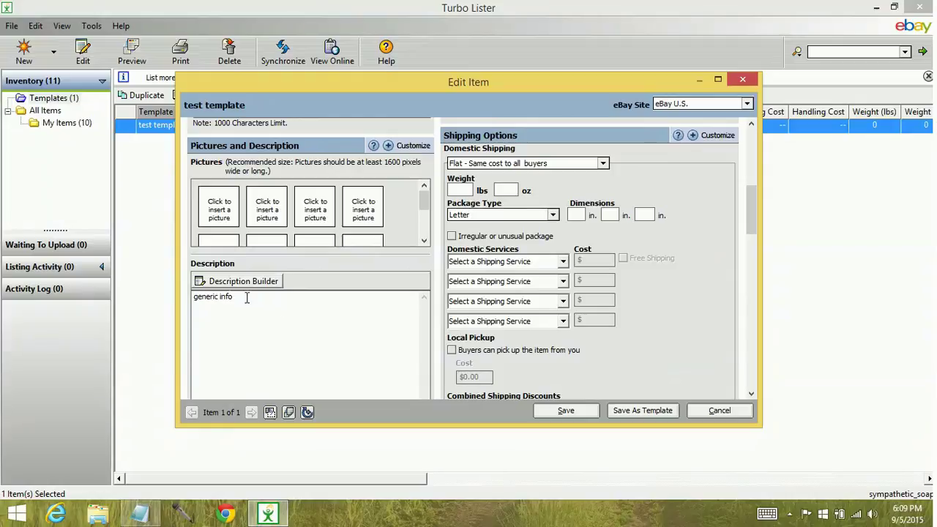
scroll(284, 310, up, 5)
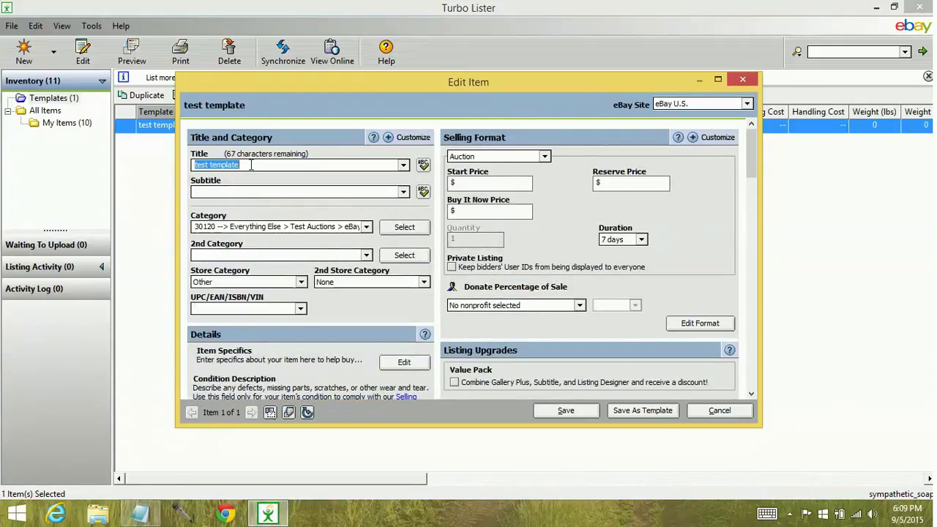
scroll(242, 348, down, 3)
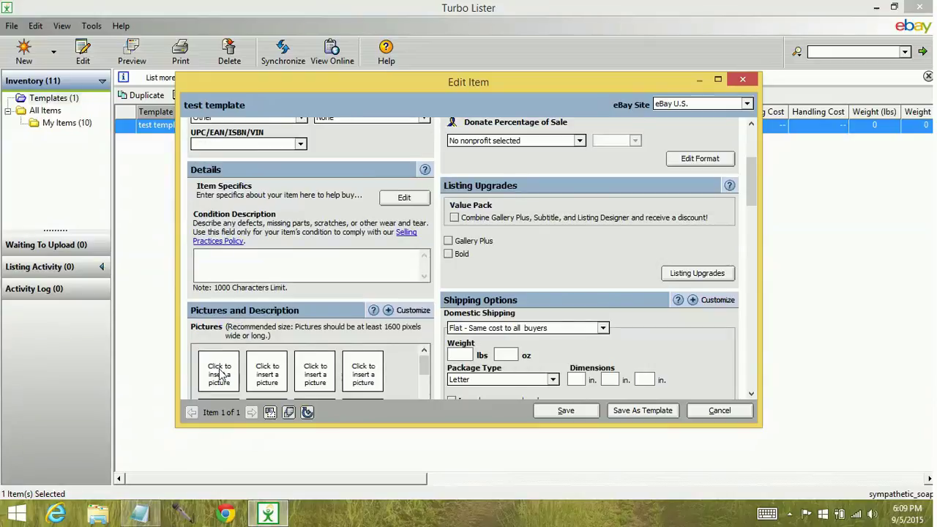
scroll(220, 373, up, 3)
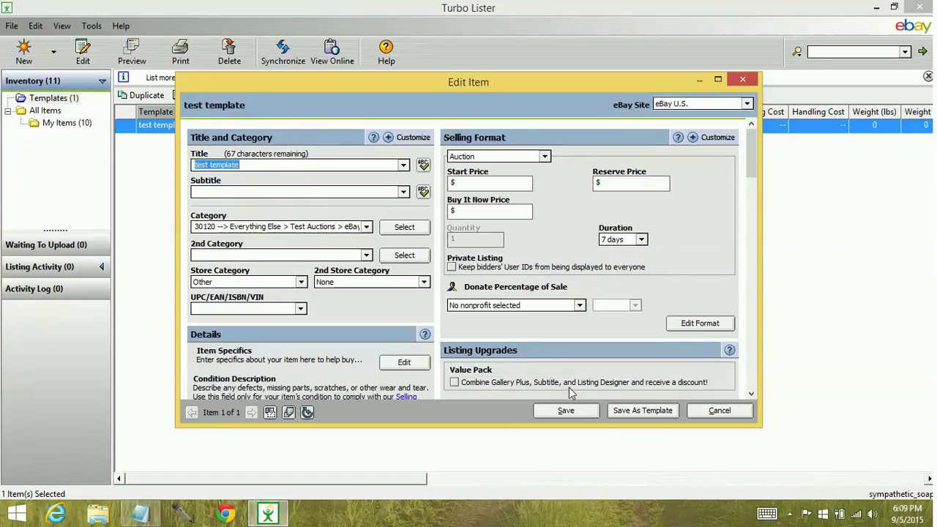
Try saving the item, dismiss the 'Start Price is missing' error, and try saving again
click(568, 410)
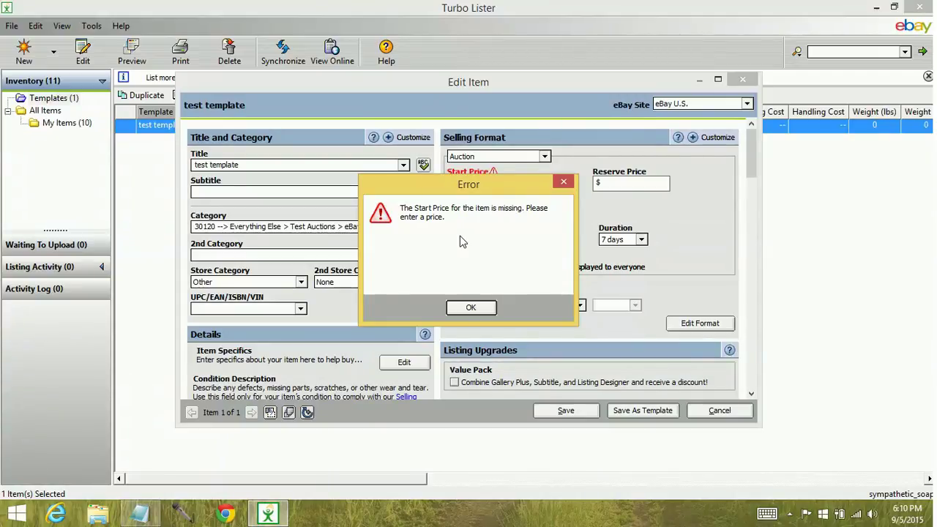
click(564, 183)
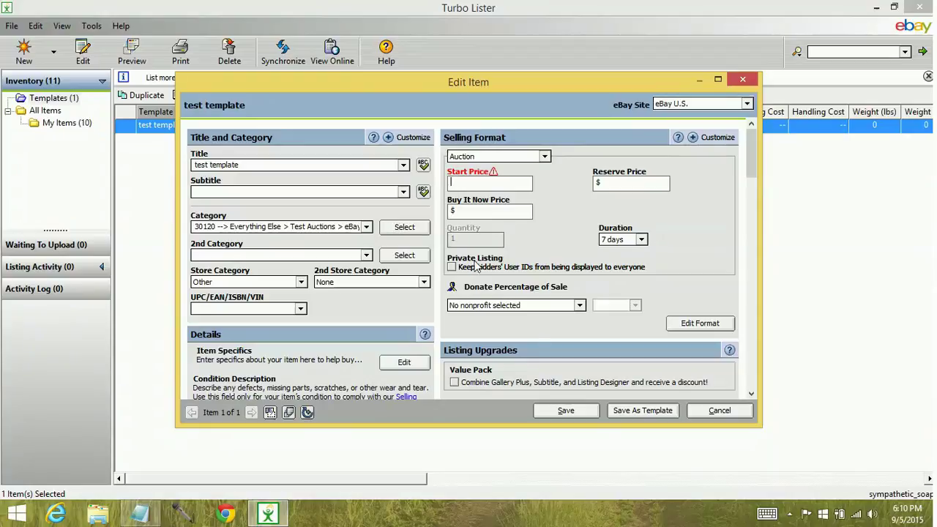
click(566, 411)
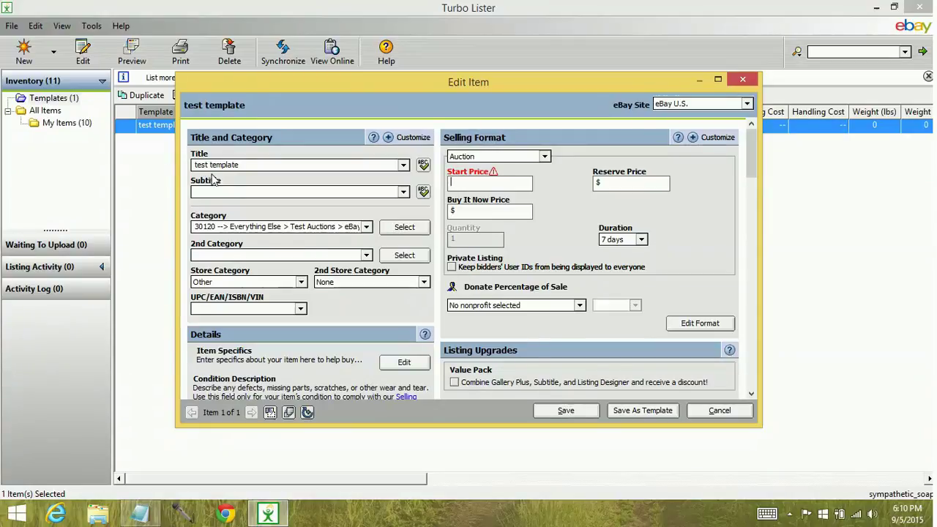